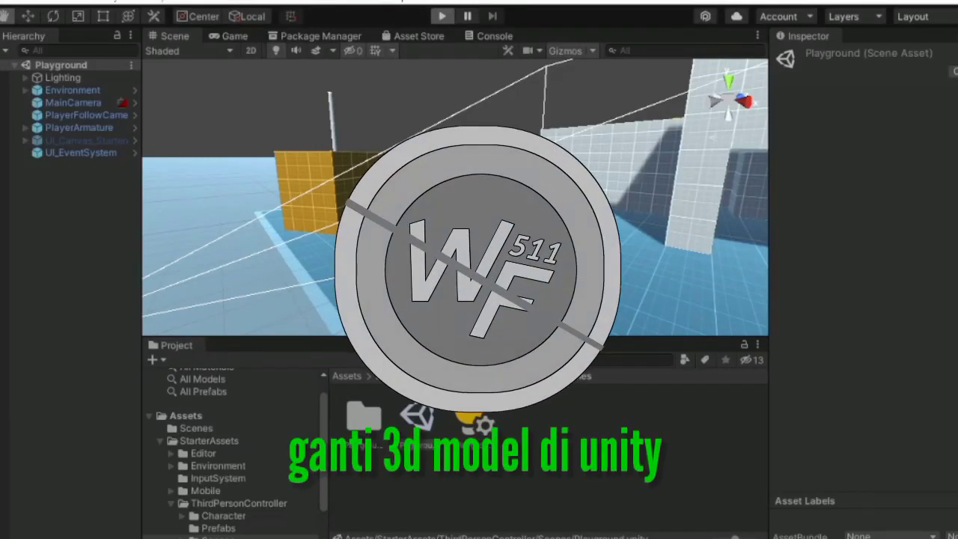
- Play-test the Starter Assets Playground scene with Ctrl+P
key(ctrl+p)
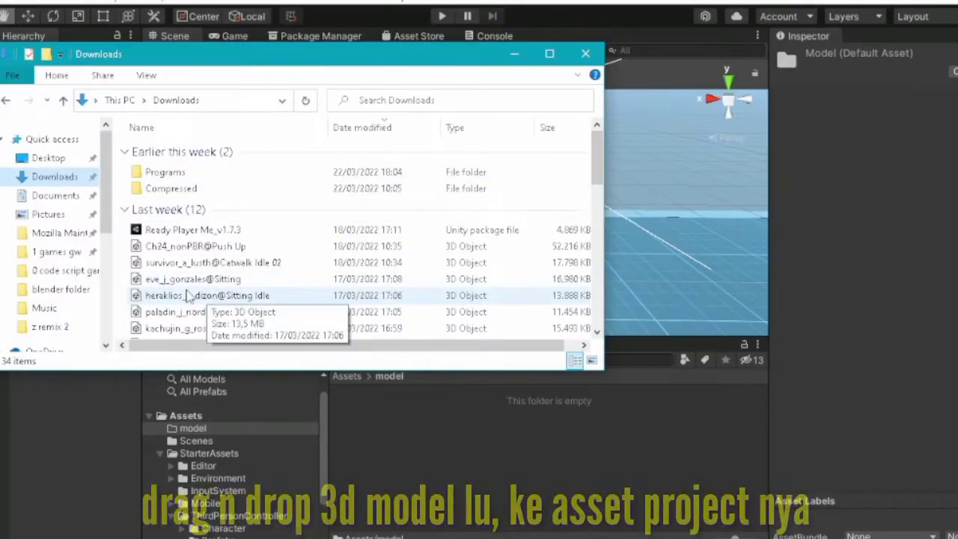
- Import the akai_e_espiritu model from Downloads into Unity's Assets/model folder
scroll(188, 296, down, 4)
scroll(194, 247, up, 1)
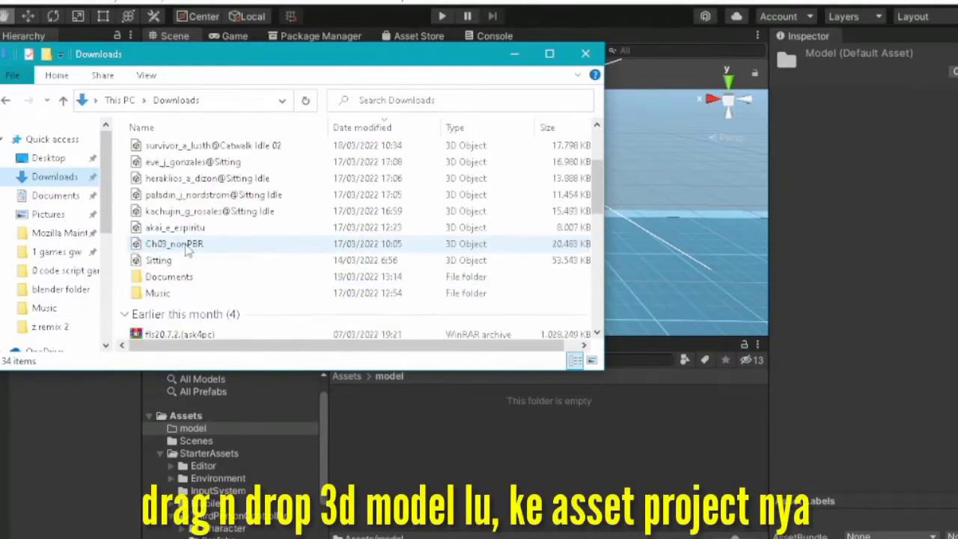
click(198, 228)
mouse_move(198, 229)
mouse_down()
mouse_move(535, 437)
mouse_move(541, 427)
mouse_up()
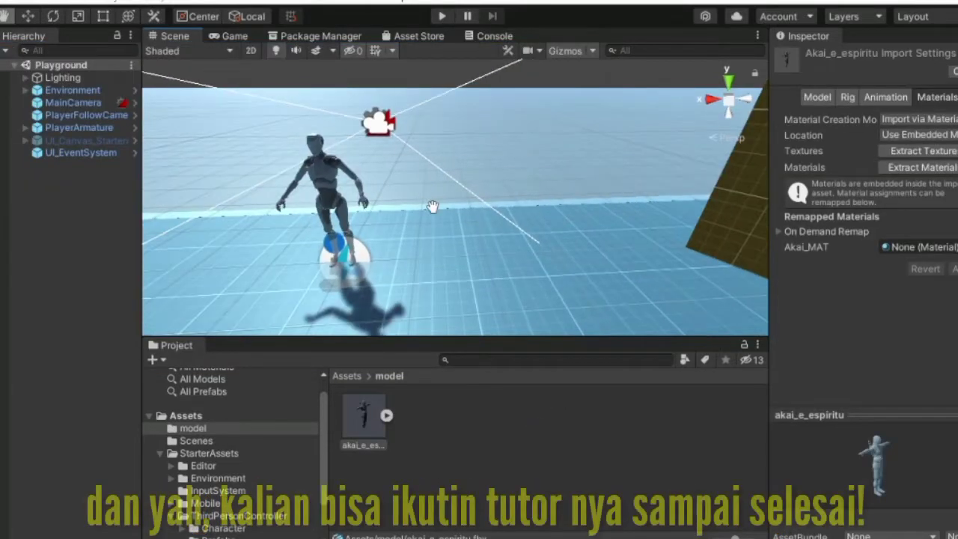
- Place akai_e_espiritu in the scene beside the starter character, then select its asset
mouse_move(368, 419)
mouse_down()
mouse_move(413, 347)
mouse_move(546, 188)
mouse_up()
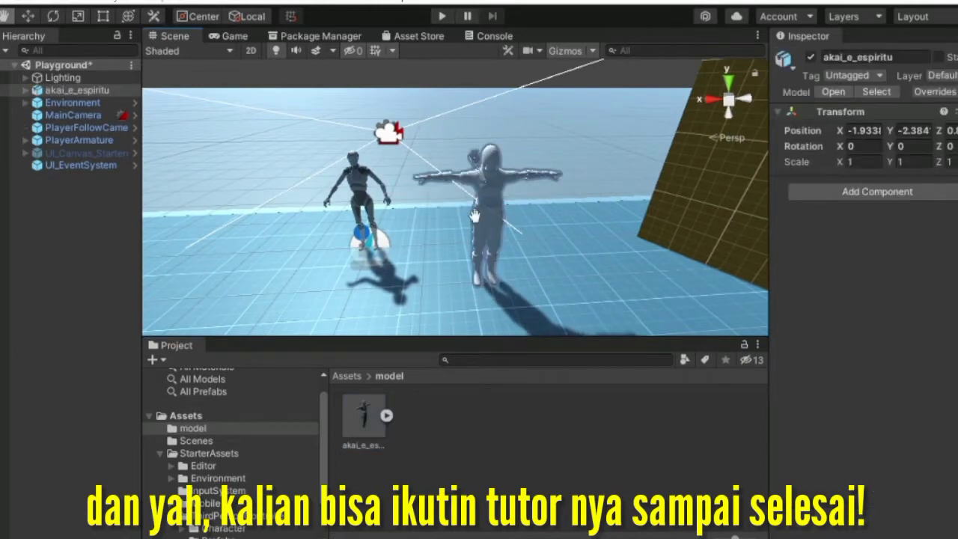
click(459, 453)
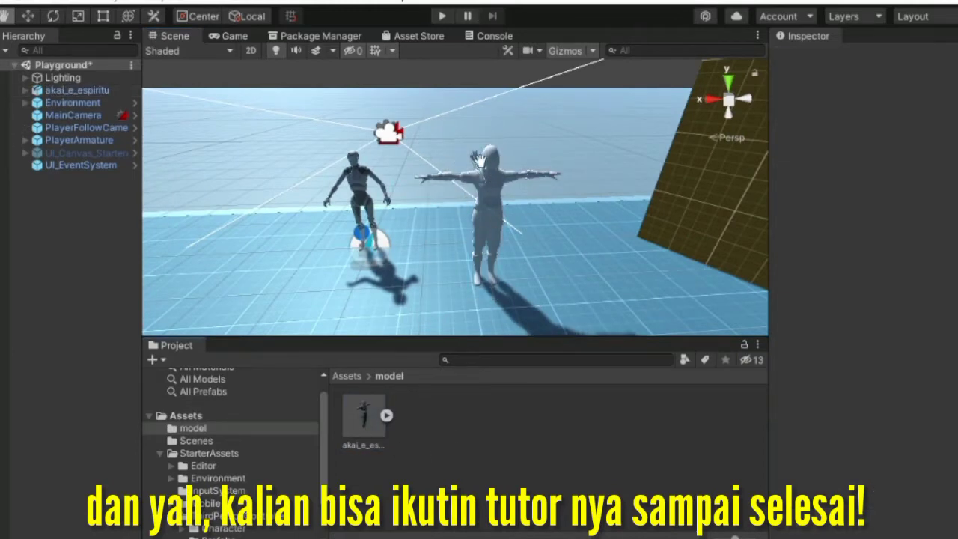
drag(511, 166, 490, 166)
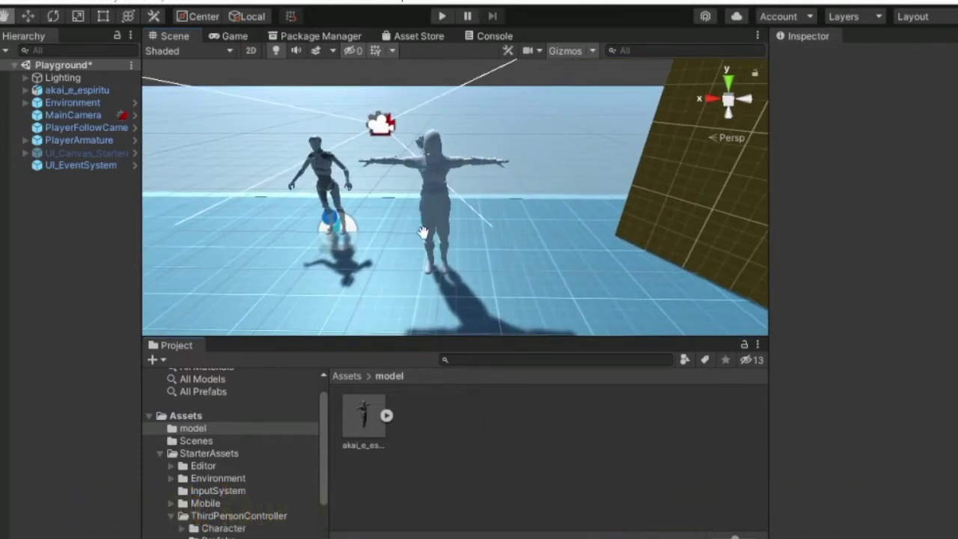
click(360, 416)
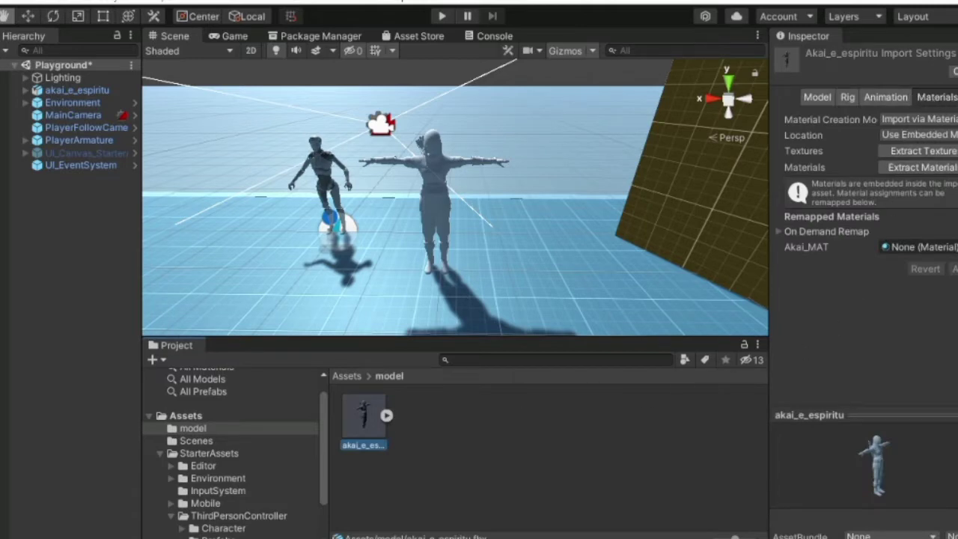
- Set material Location to Use External Materials (Legacy) and apply
click(950, 136)
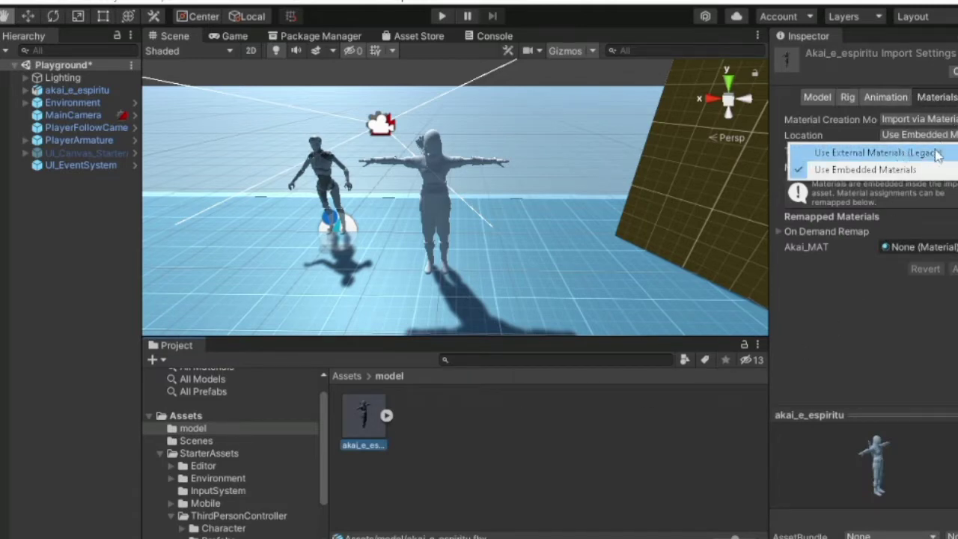
click(848, 154)
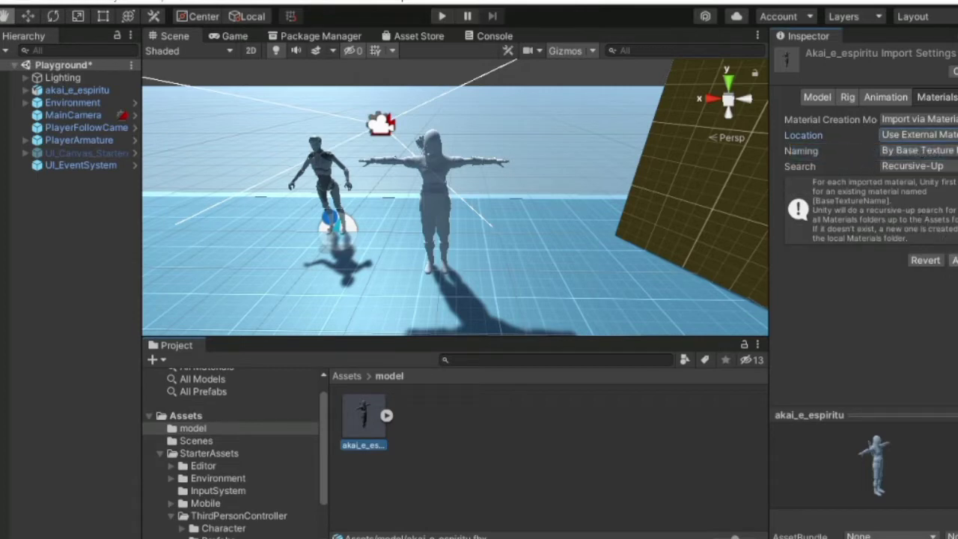
click(953, 260)
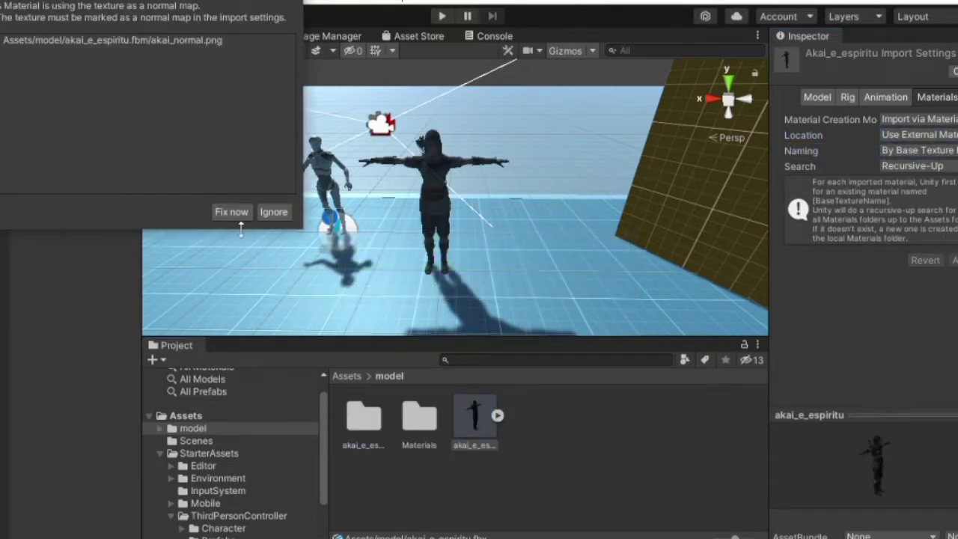
- Fix the normal texture as a normal map and inspect the textured character
click(234, 214)
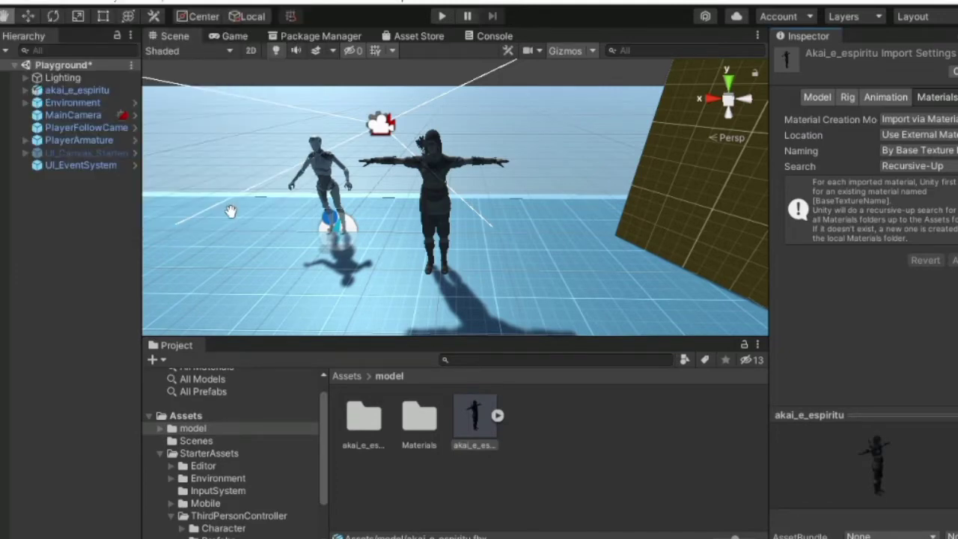
scroll(450, 160, up, 3)
middle_drag(449, 161, 452, 272)
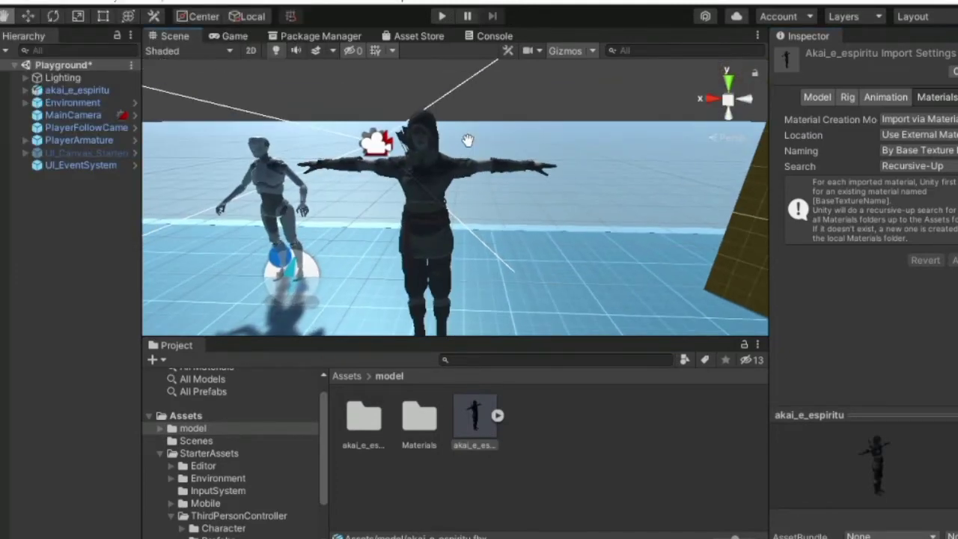
mouse_move(452, 272)
alt+mouse_down()
mouse_move(713, 225)
mouse_move(334, 139)
mouse_move(383, 156)
alt+mouse_up()
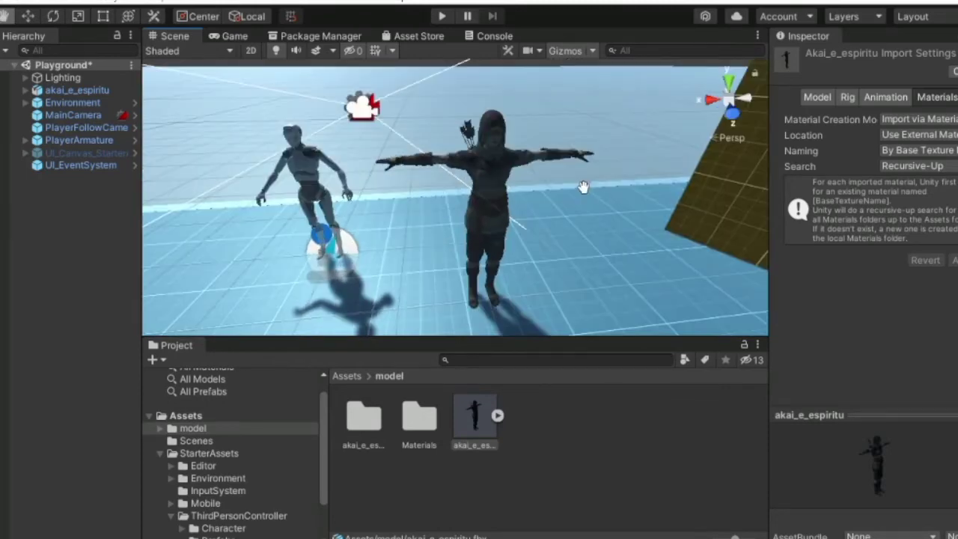
alt+drag(490, 167, 544, 146)
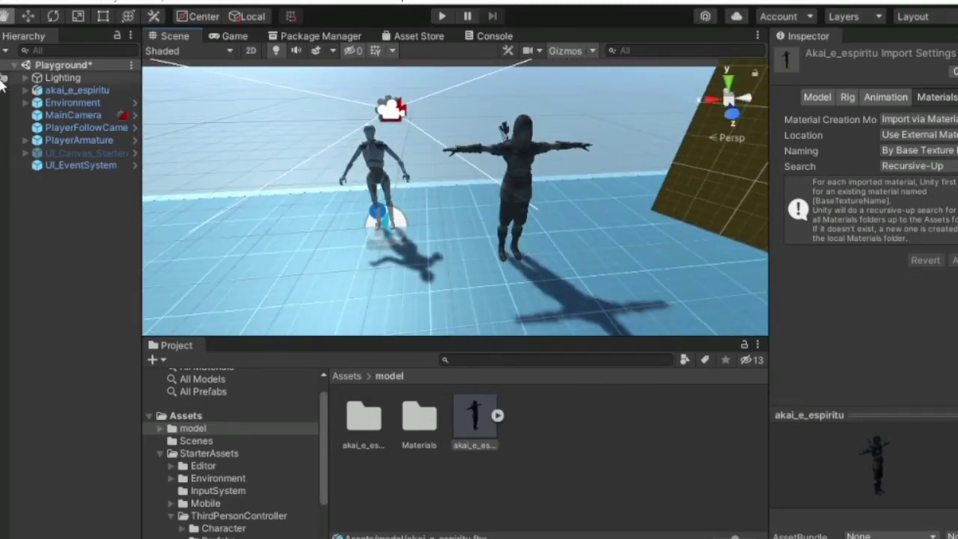
- Delete akai_e_espiritu from the scene, leaving PlayerArmature selected
right_click(70, 89)
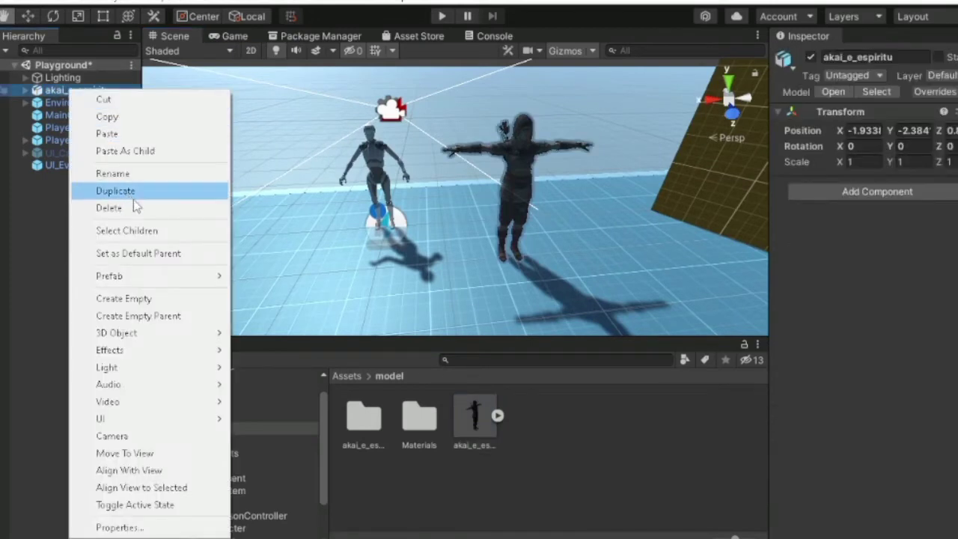
click(128, 208)
click(75, 128)
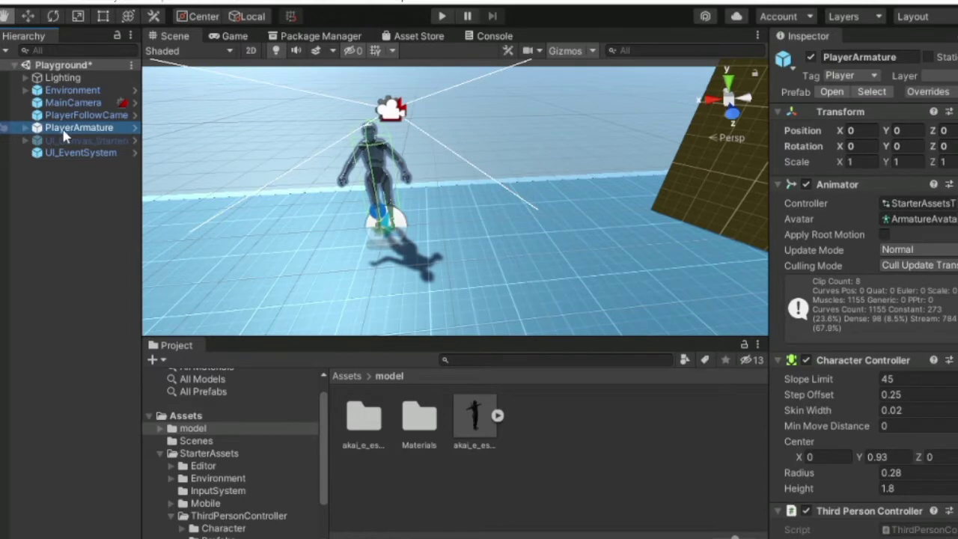
- Create a new folder named Prefabs under Assets and open it
click(347, 376)
right_click(574, 449)
mouse_move(629, 53)
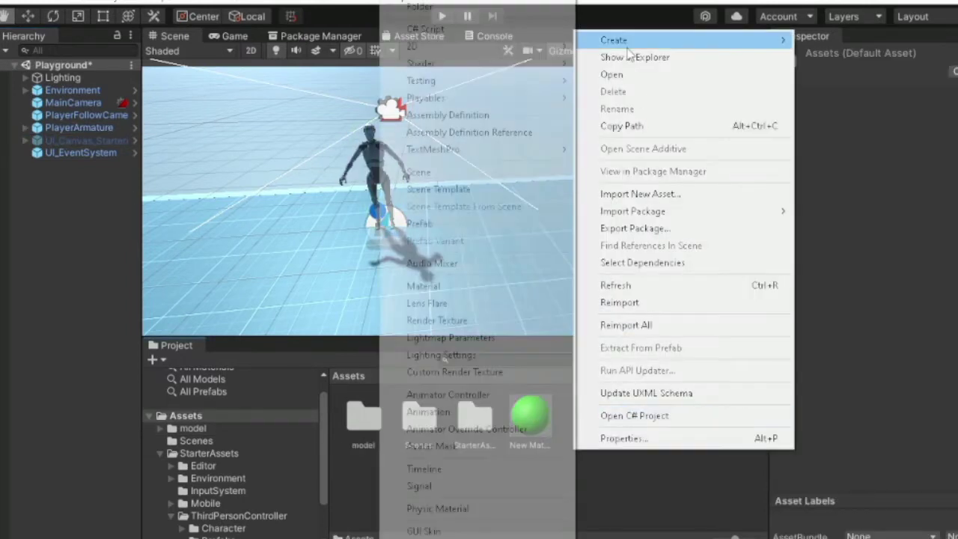
click(434, 5)
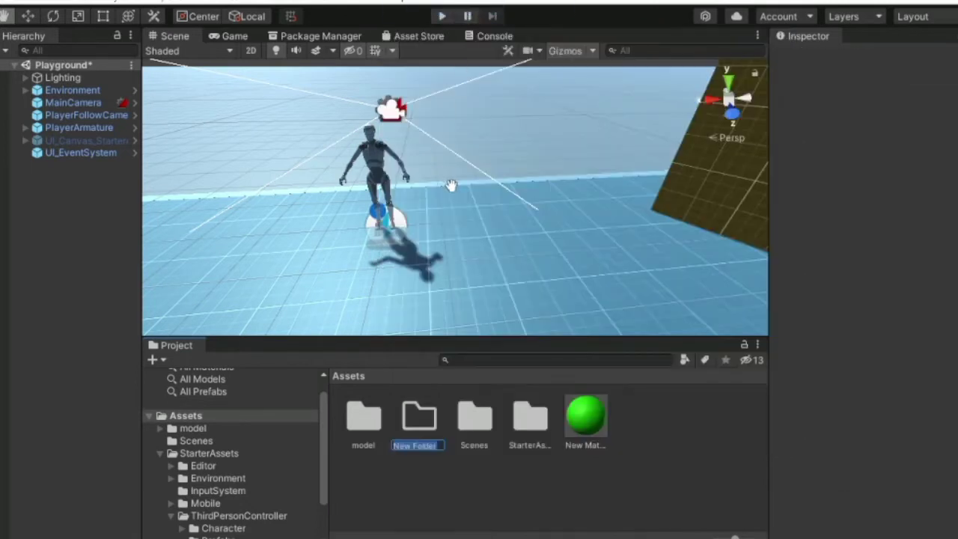
text(Prefabs)
key(Return)
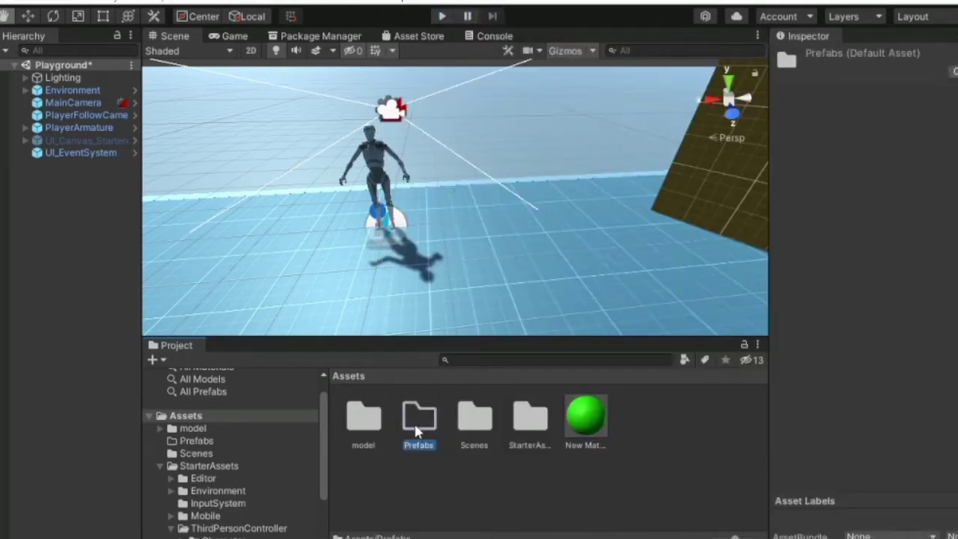
double_click(417, 430)
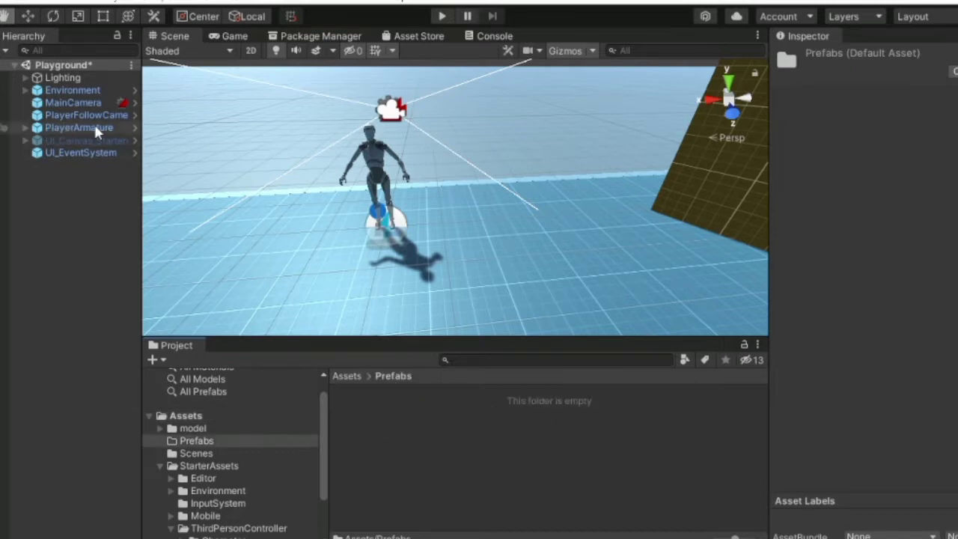
- Save PlayerArmature from the Hierarchy into Prefabs as an Original Prefab
drag(94, 127, 425, 430)
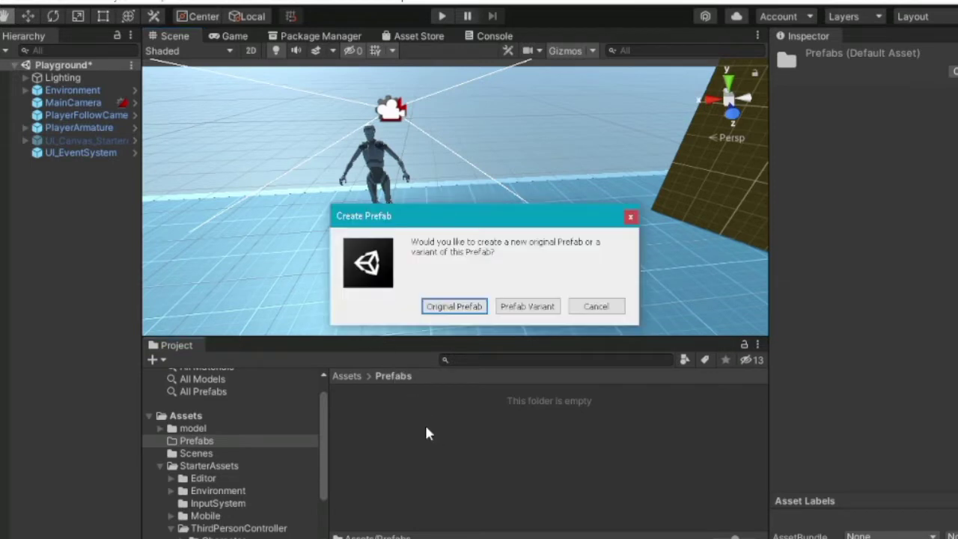
click(458, 308)
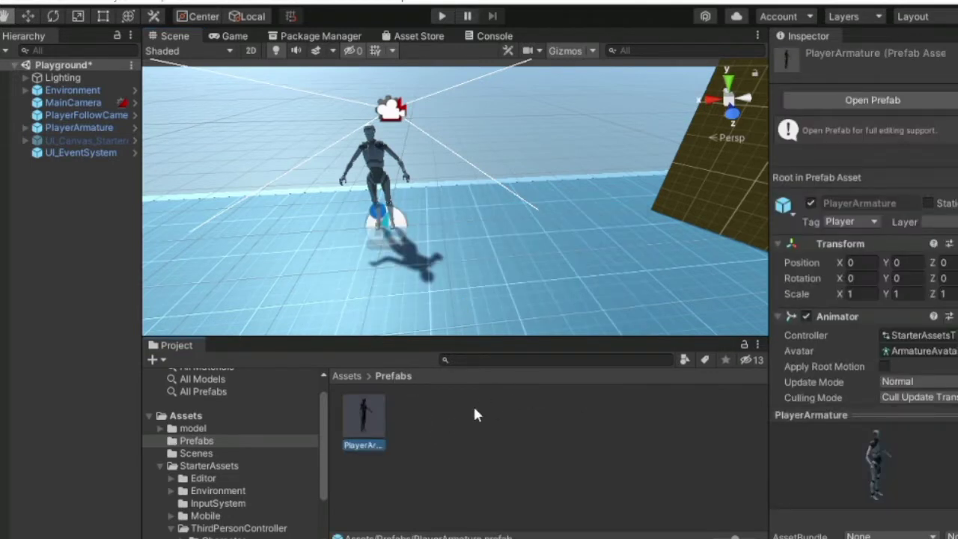
click(423, 426)
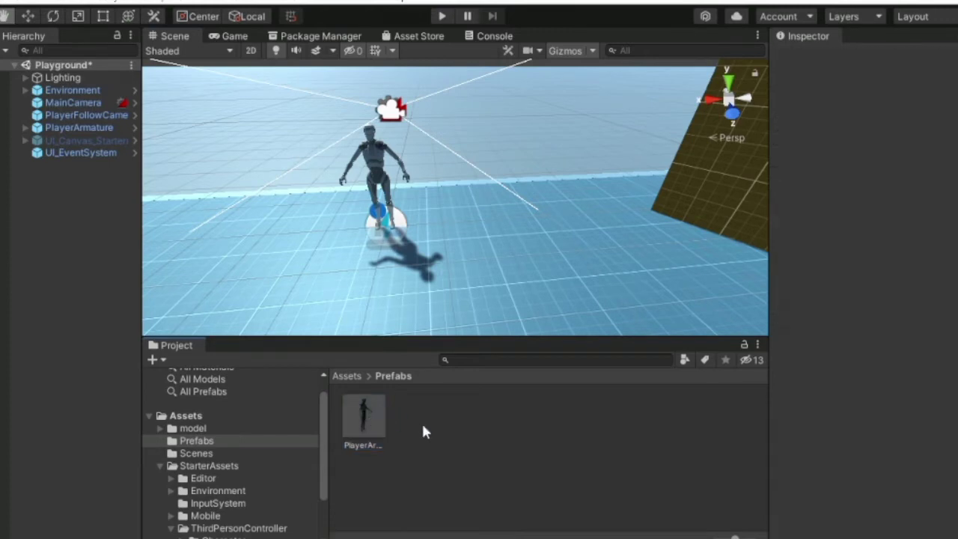
- Open PlayerArmature in Prefab Mode, collapse Geometry and Skeleton, and select both
double_click(362, 415)
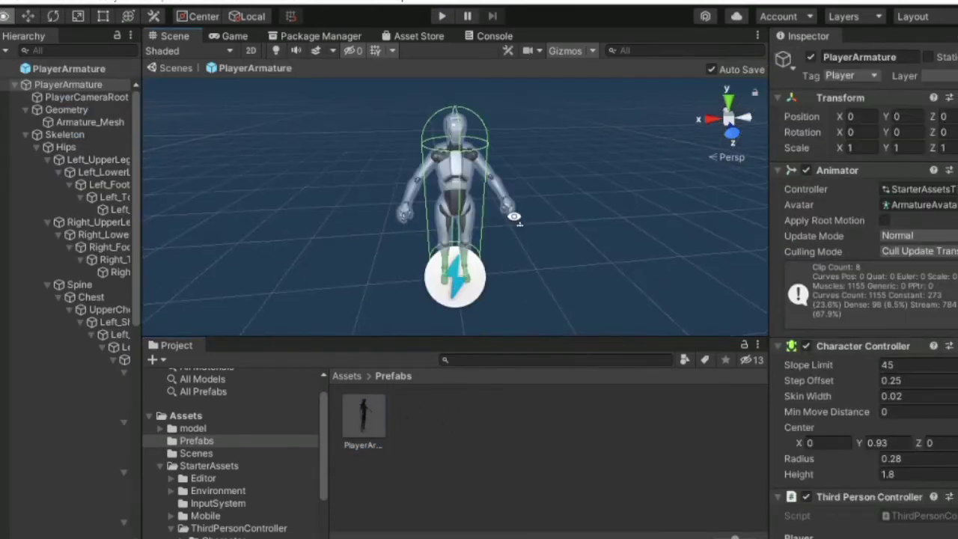
mouse_move(527, 149)
middle_down()
mouse_move(528, 209)
mouse_move(628, 200)
mouse_move(355, 180)
mouse_move(633, 190)
mouse_move(196, 143)
middle_up()
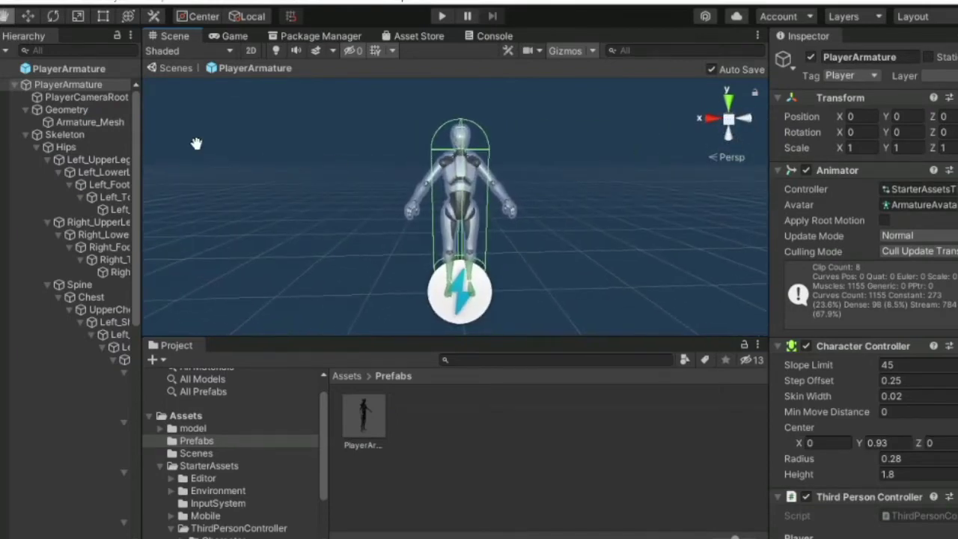
click(24, 109)
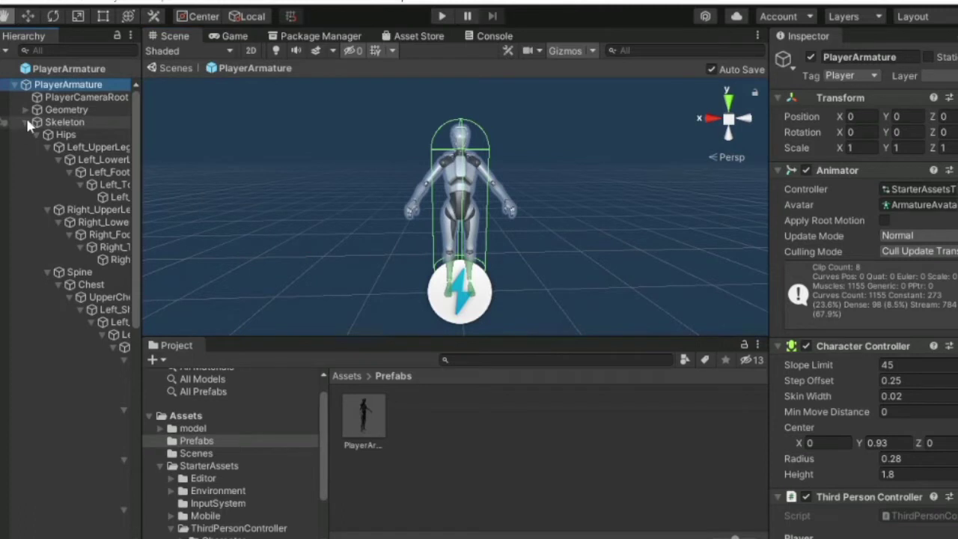
click(25, 122)
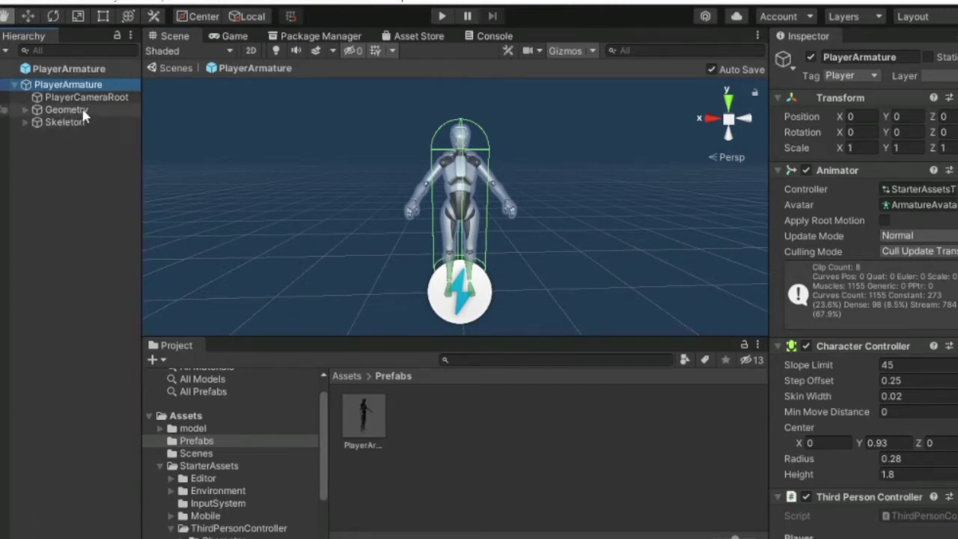
ctrl+click(84, 112)
ctrl+click(86, 123)
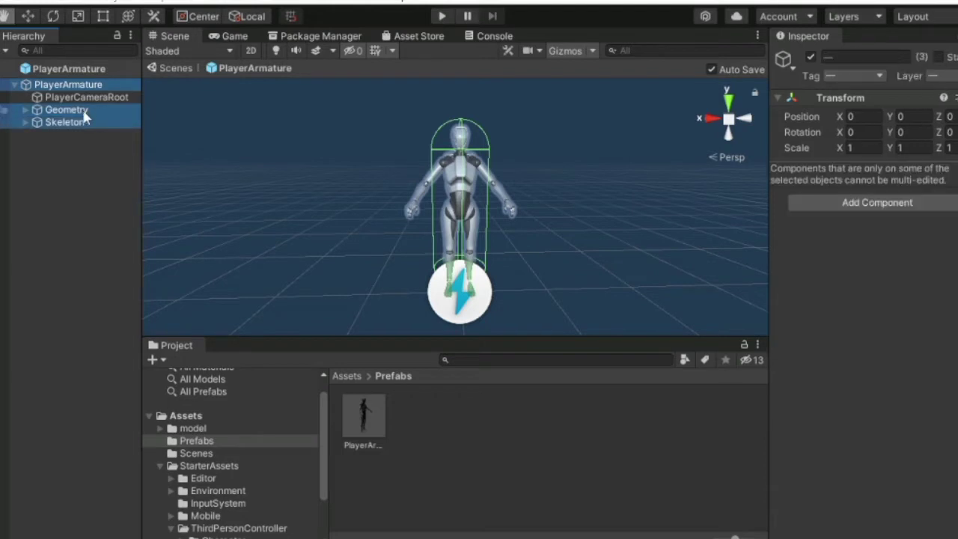
right_click(88, 118)
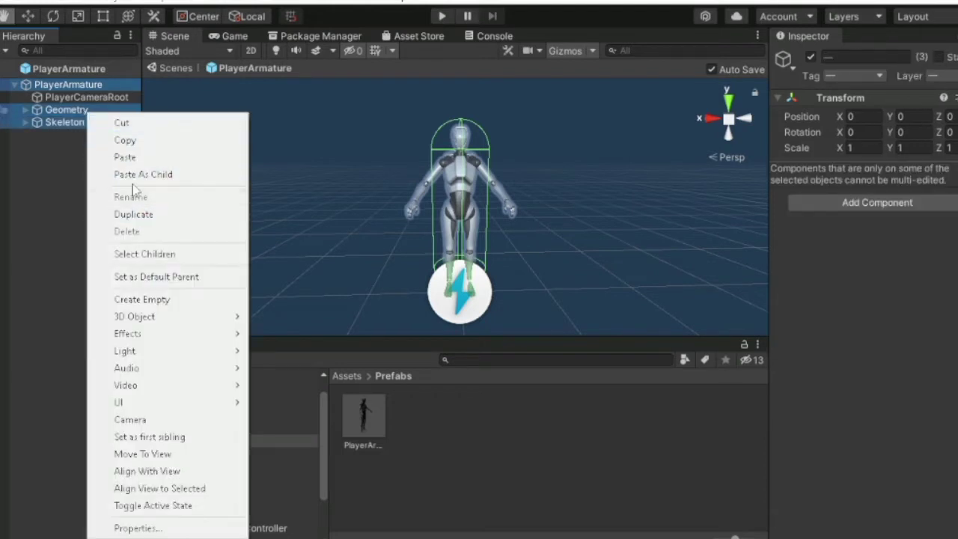
- Delete the Geometry and Skeleton objects from the PlayerArmature prefab
click(21, 179)
click(64, 111)
click(66, 122)
right_click(71, 113)
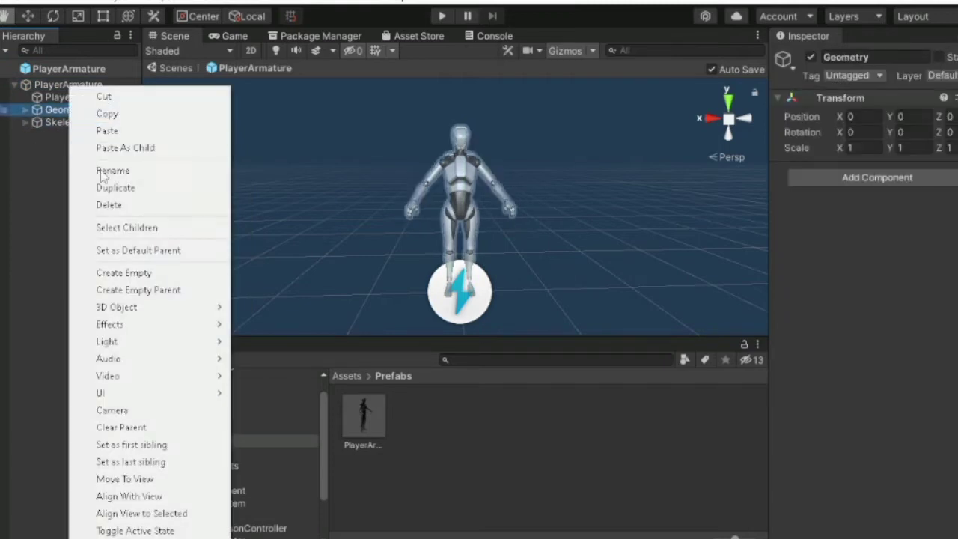
click(119, 205)
right_click(81, 110)
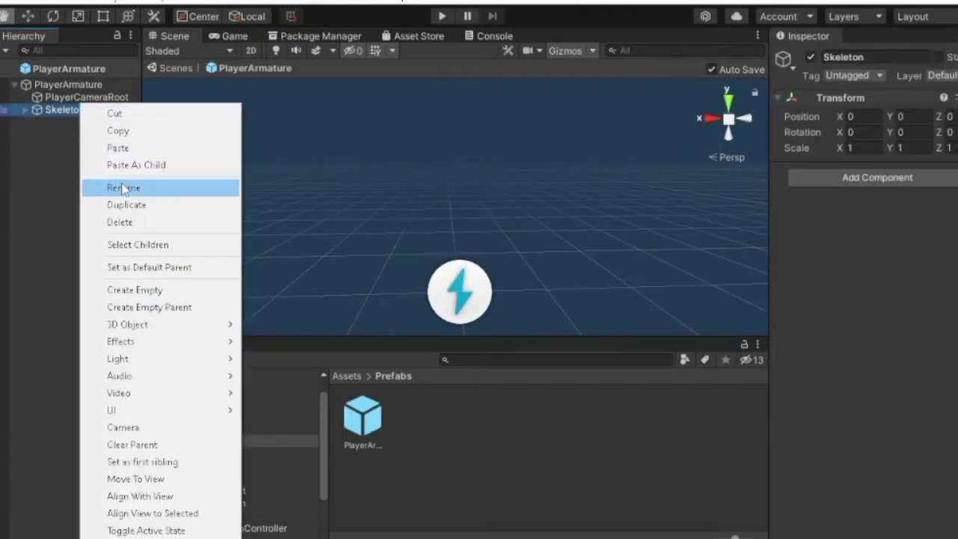
click(124, 221)
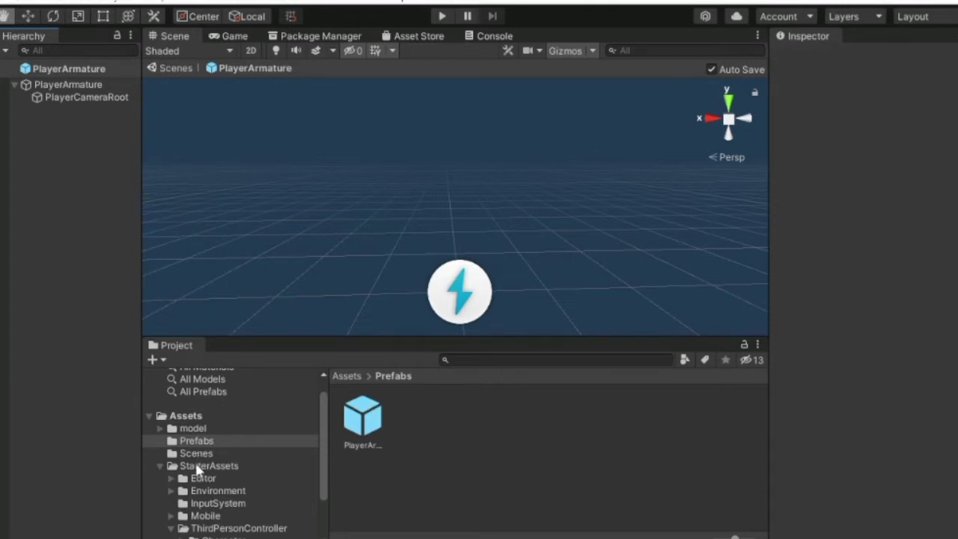
- Add akai_e_espiritu from Assets/model under PlayerArmature, then return to the Playground scene
click(193, 430)
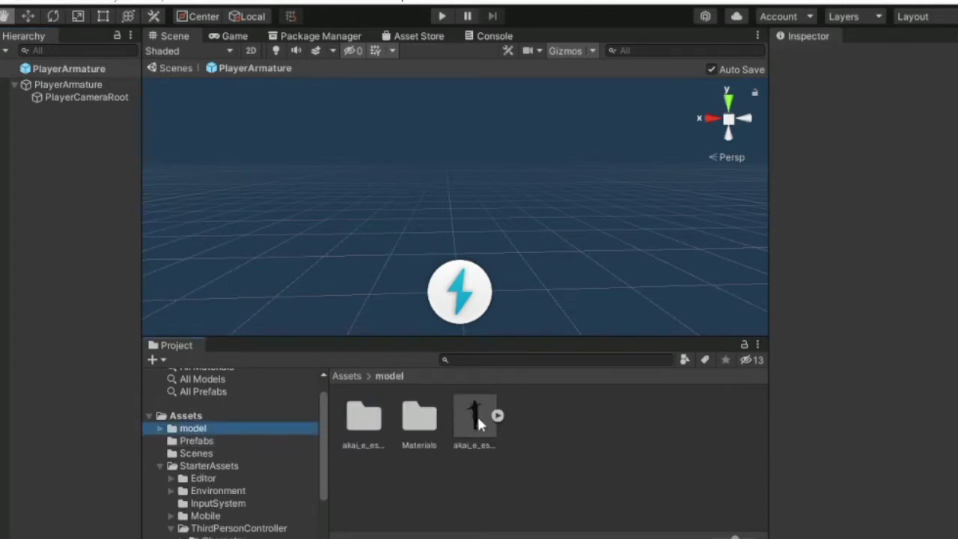
drag(478, 421, 88, 169)
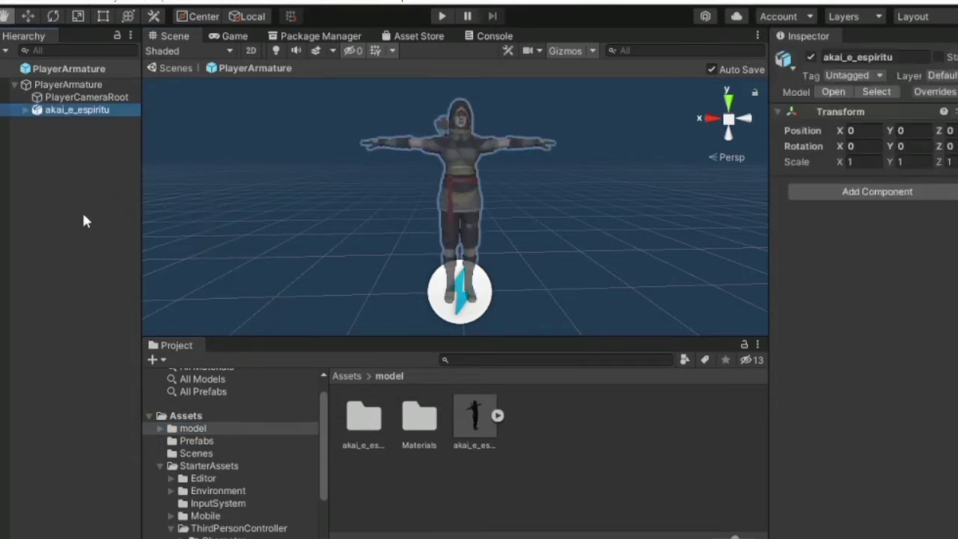
click(76, 162)
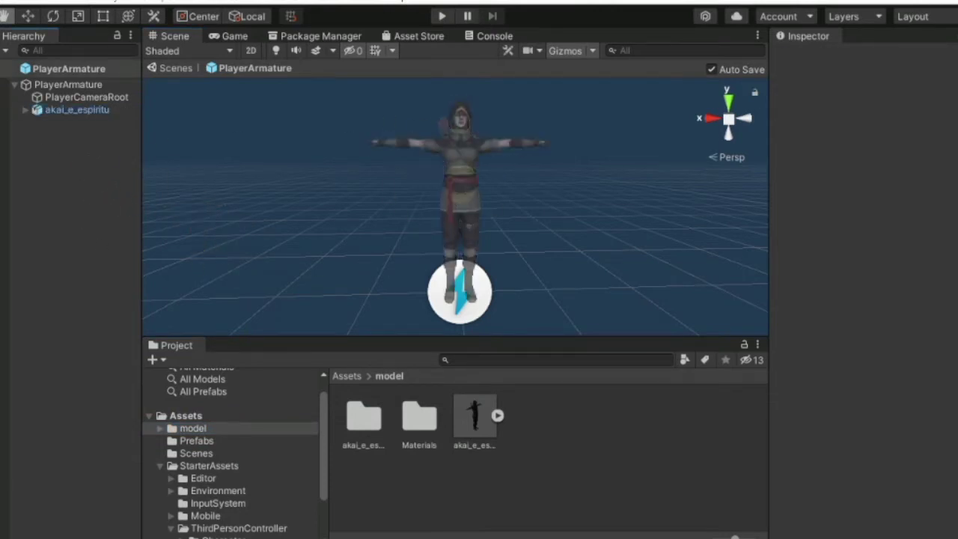
click(5, 69)
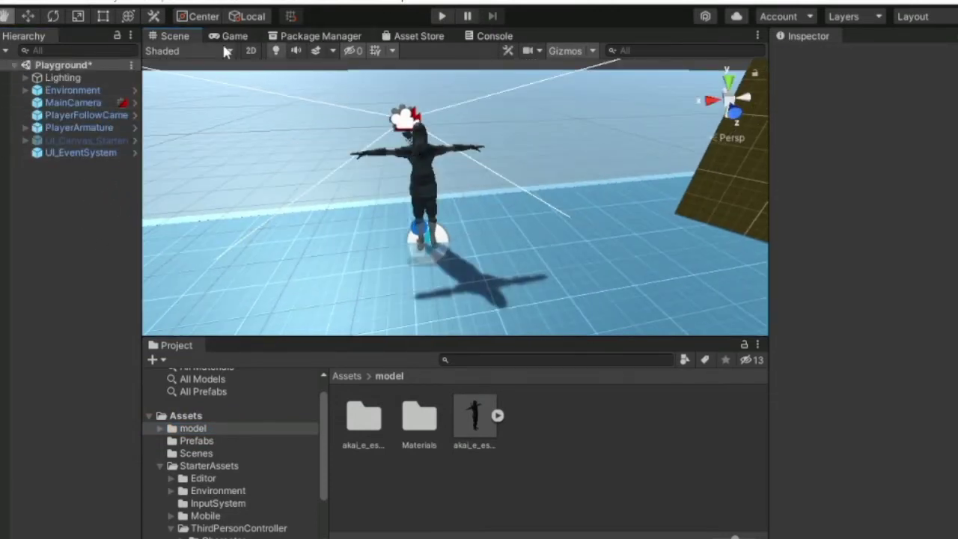
click(229, 38)
click(166, 35)
click(438, 18)
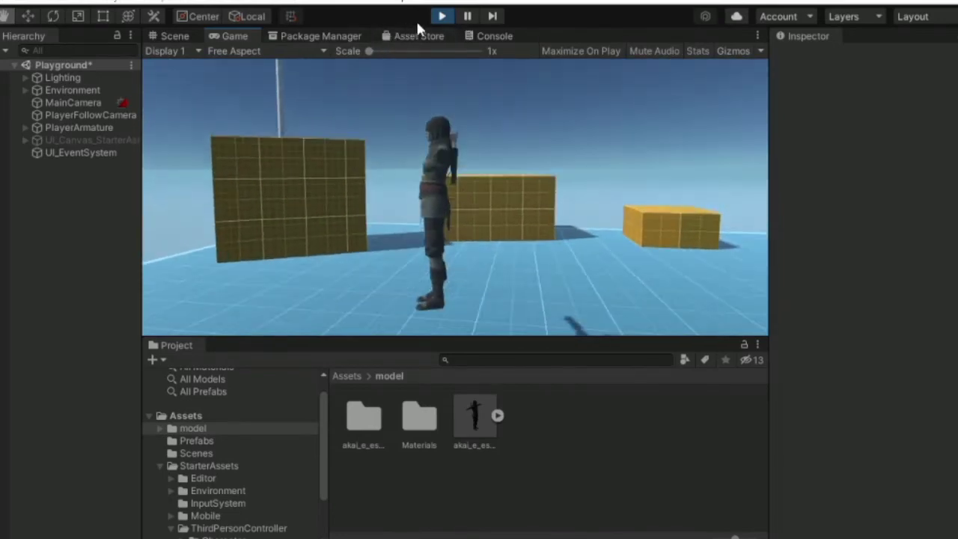
click(441, 16)
mouse_move(392, 79)
alt+mouse_down()
mouse_move(537, 219)
mouse_move(566, 219)
mouse_move(471, 196)
alt+mouse_up()
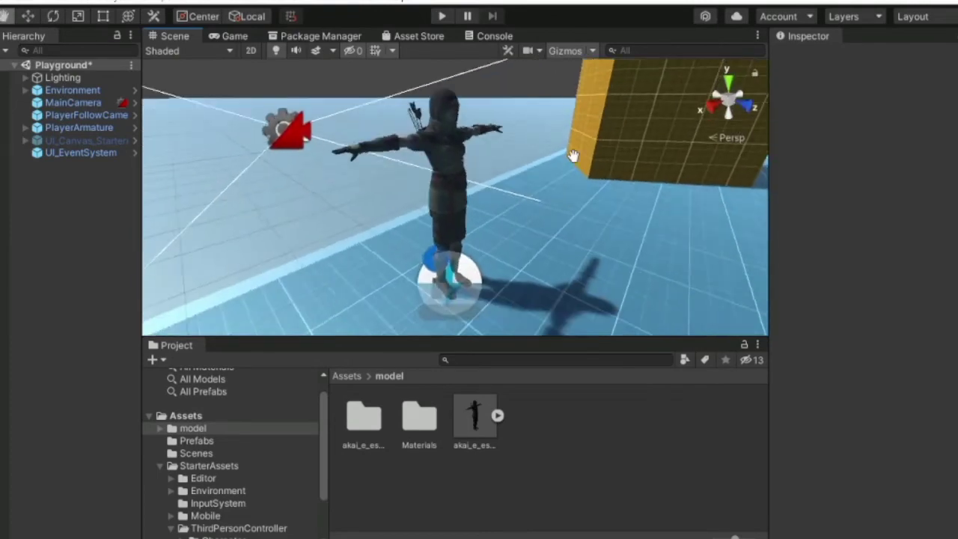
click(88, 129)
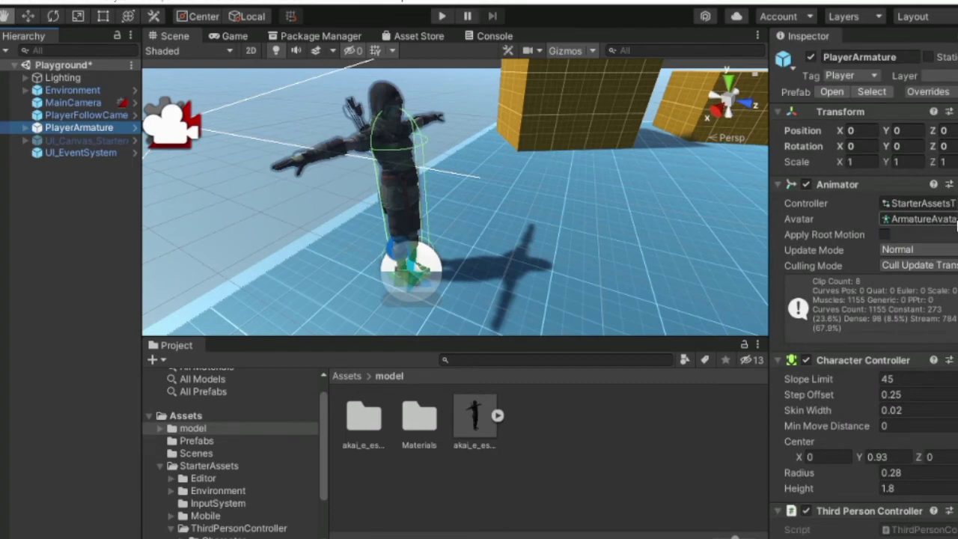
- Set akai_e_espiritu's rig to Humanoid with Create From This Model avatar, and apply
click(87, 214)
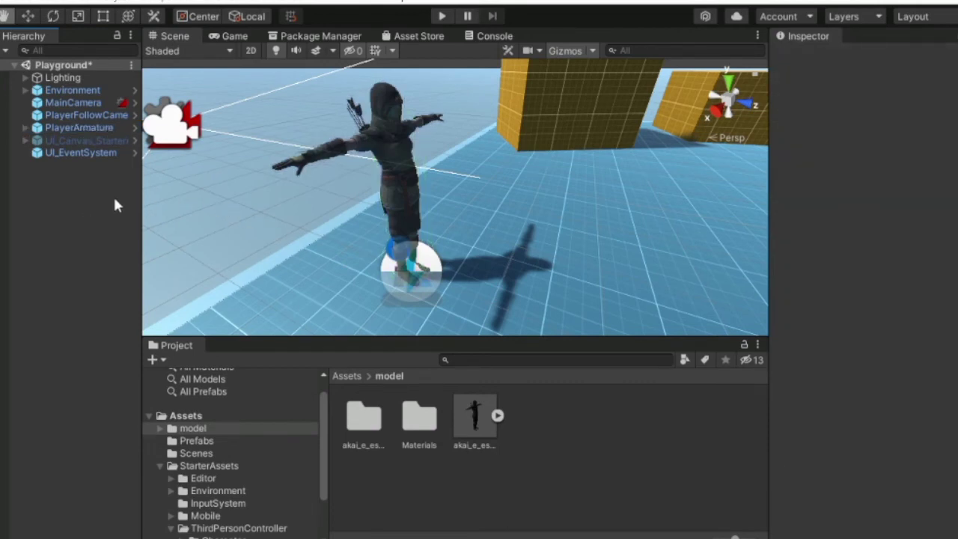
click(476, 410)
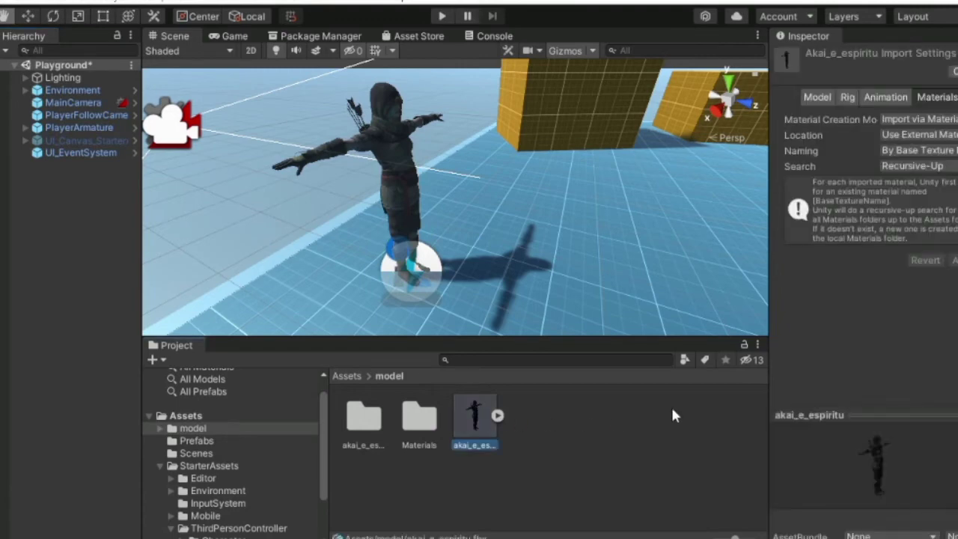
click(847, 98)
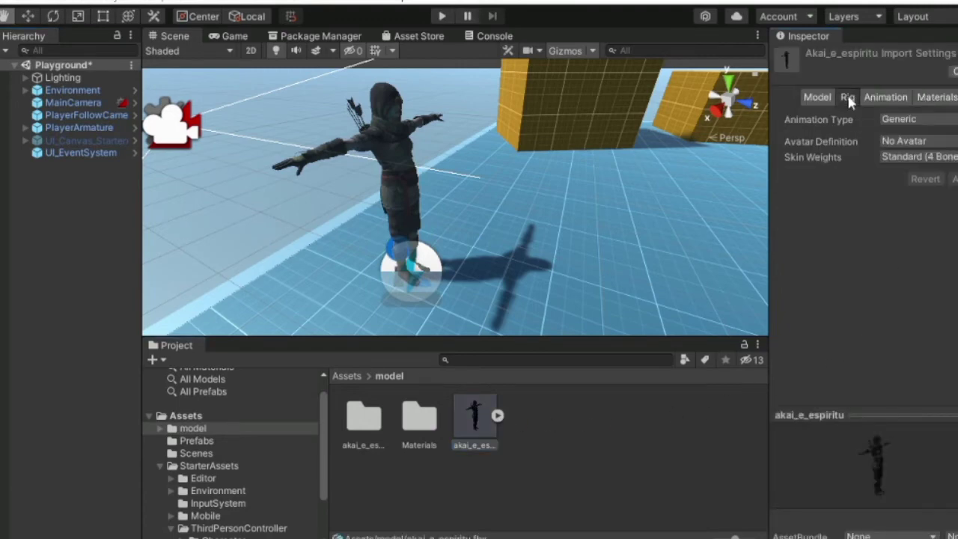
click(898, 120)
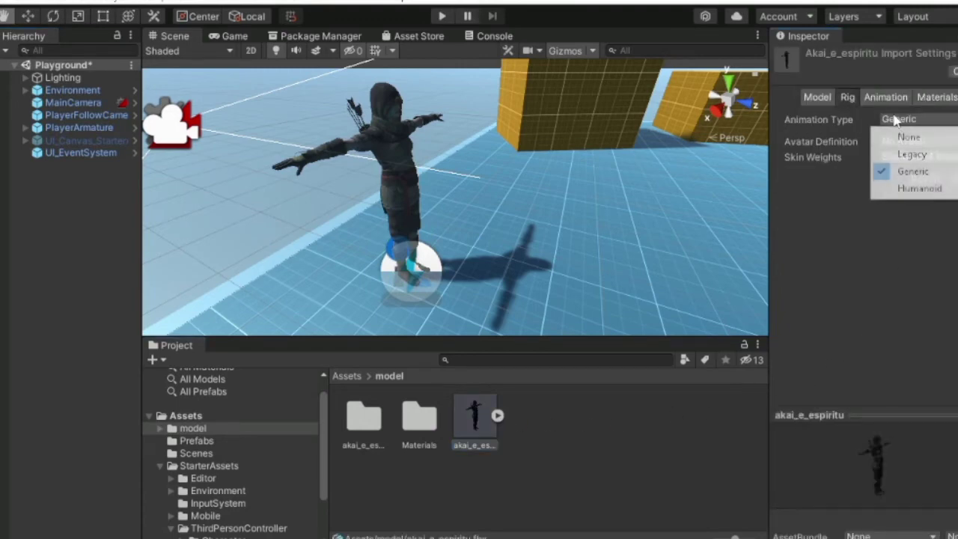
click(903, 191)
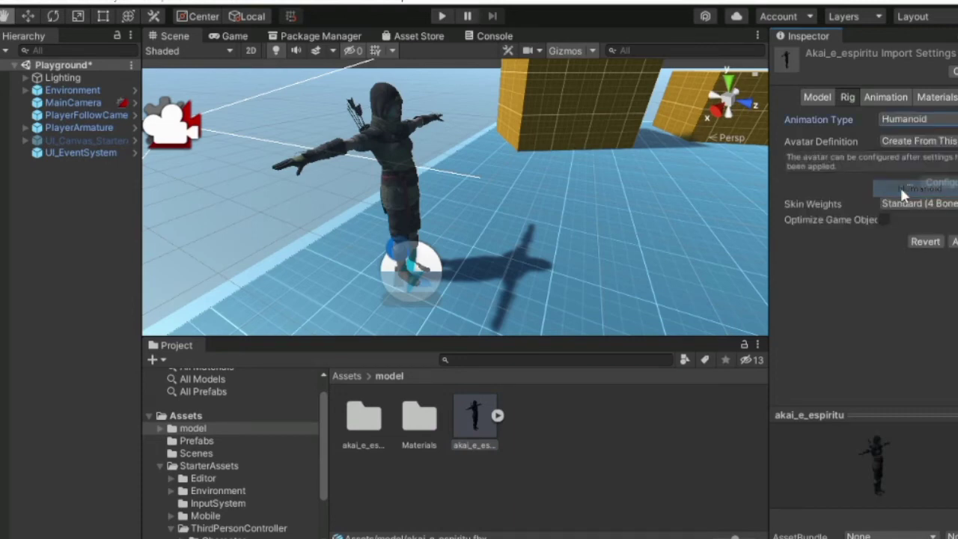
click(942, 143)
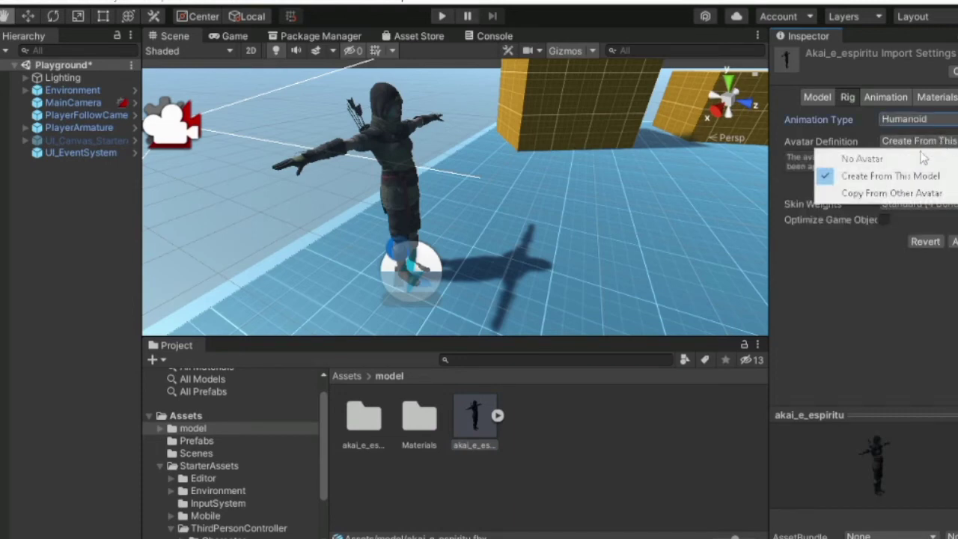
click(910, 175)
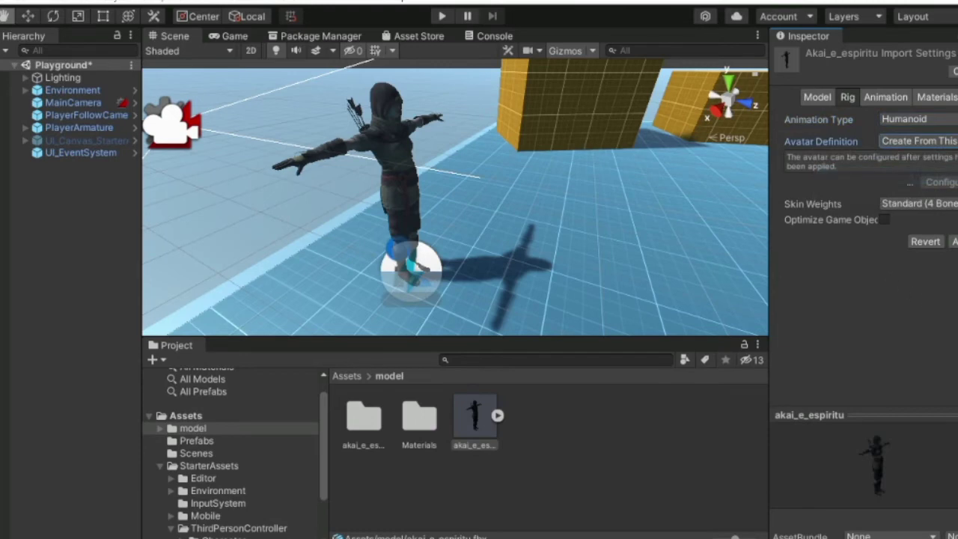
click(955, 241)
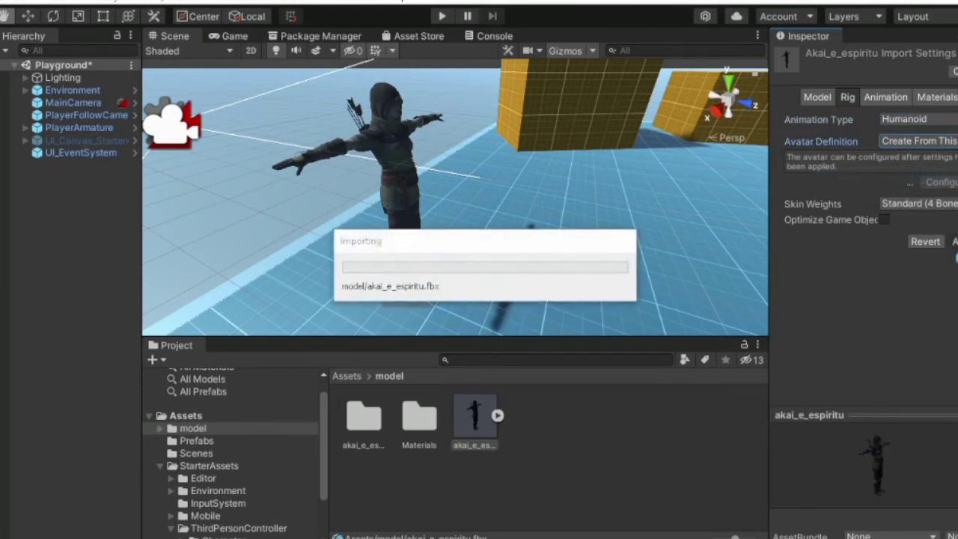
click(565, 447)
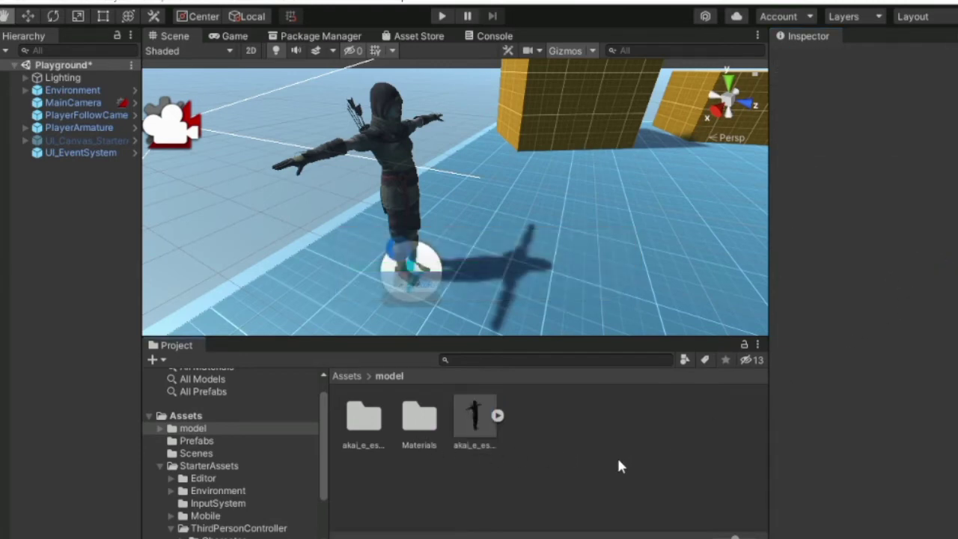
click(498, 416)
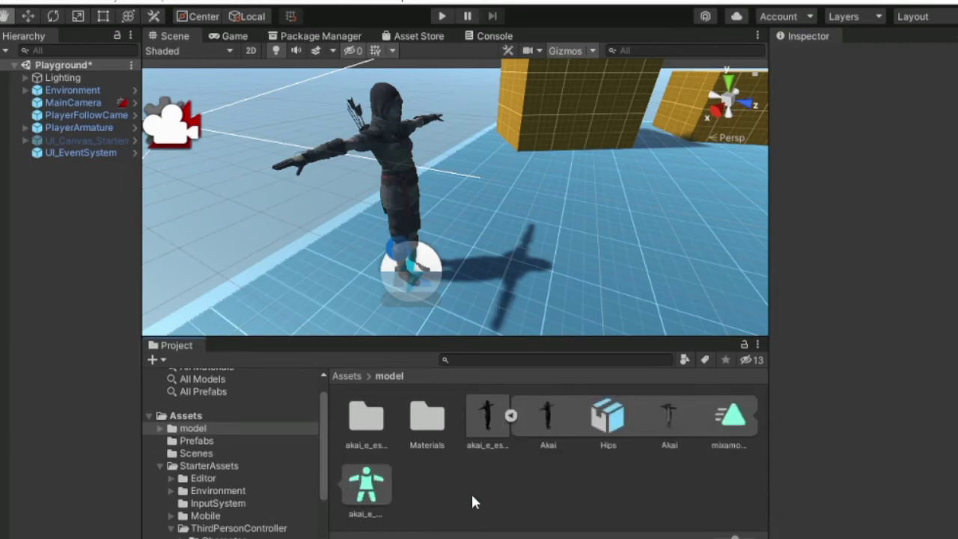
- Try assigning akai_e_espirituAvatar to PlayerArmature's Animator Avatar field; it still shows ArmatureAvatar
click(46, 127)
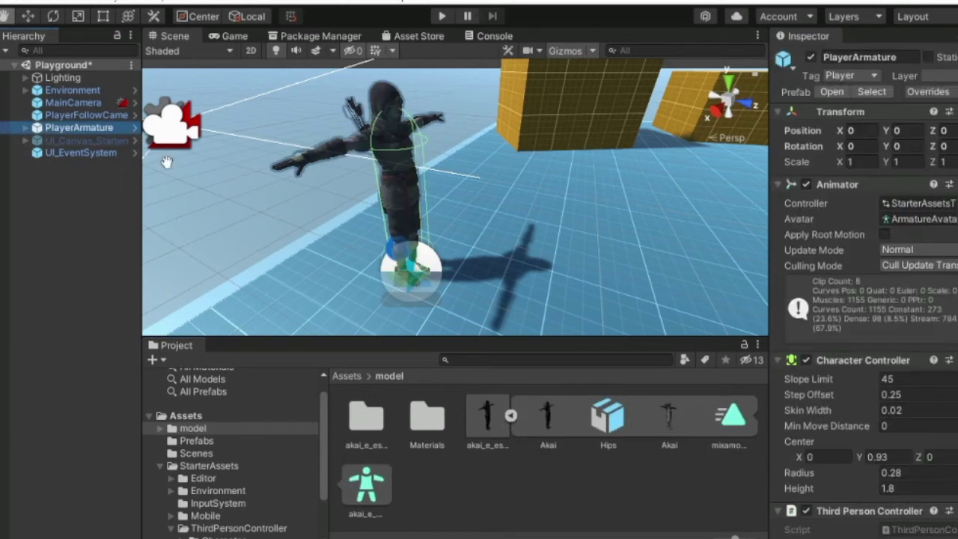
click(950, 219)
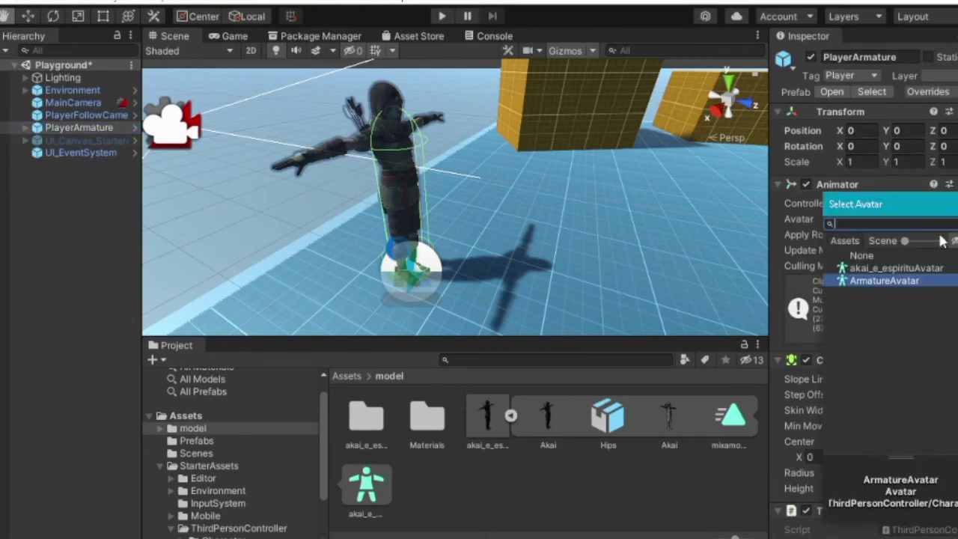
click(503, 496)
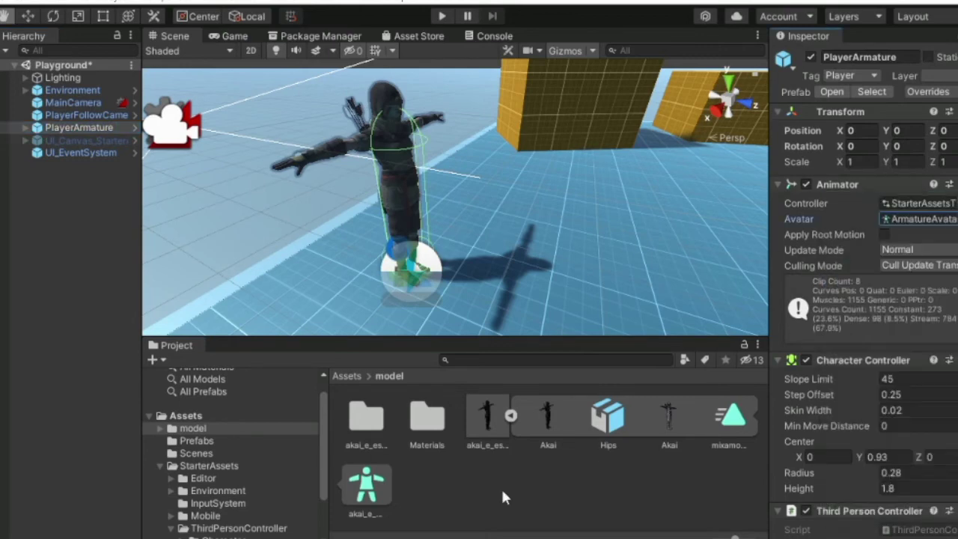
mouse_move(370, 494)
mouse_down()
mouse_move(928, 232)
mouse_move(925, 220)
mouse_up()
click(567, 492)
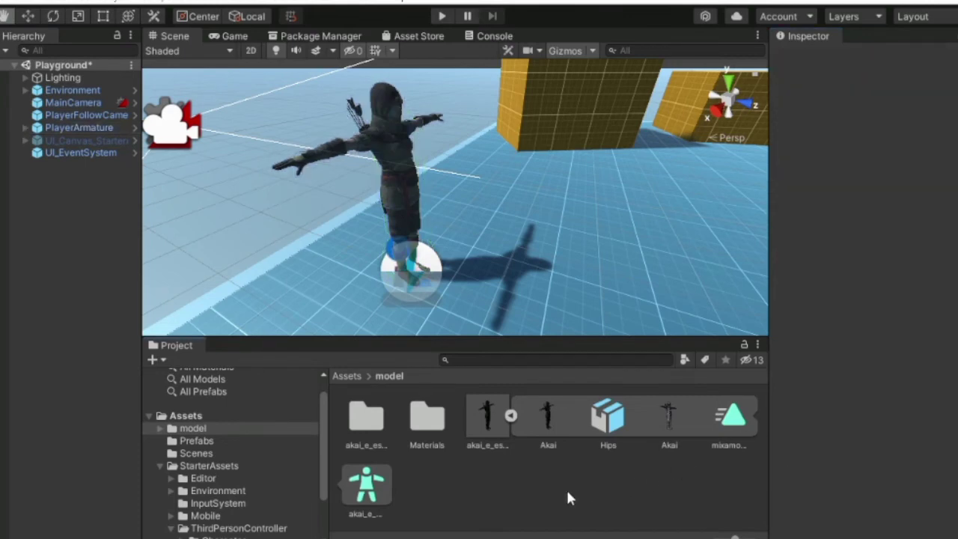
click(511, 416)
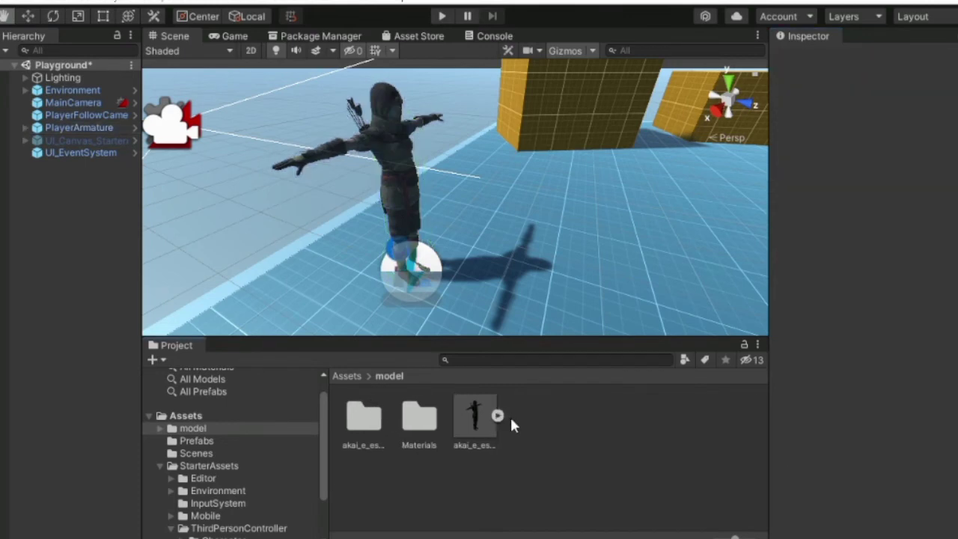
- Enter Play mode and run and jump the akai_e_espiritu character through the Playground with W and Space
click(442, 16)
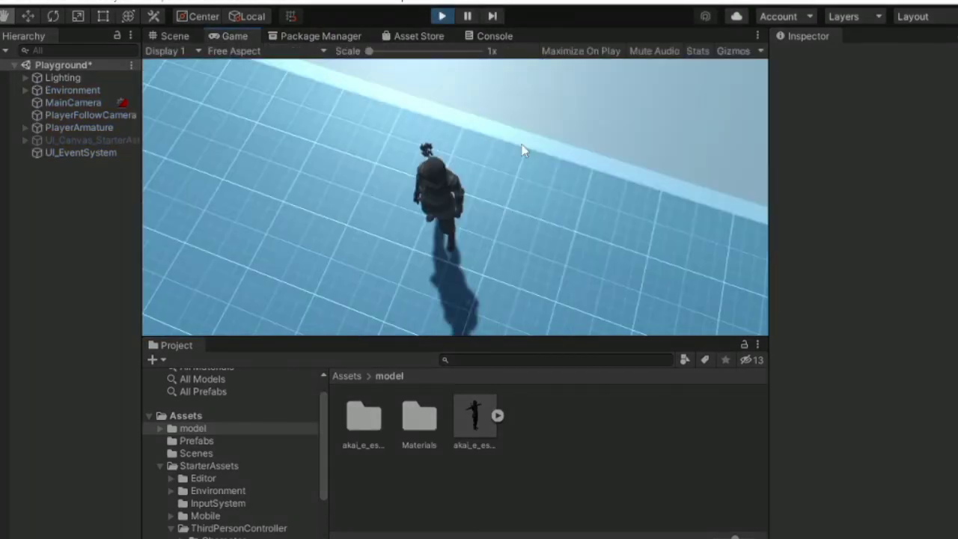
key(w)
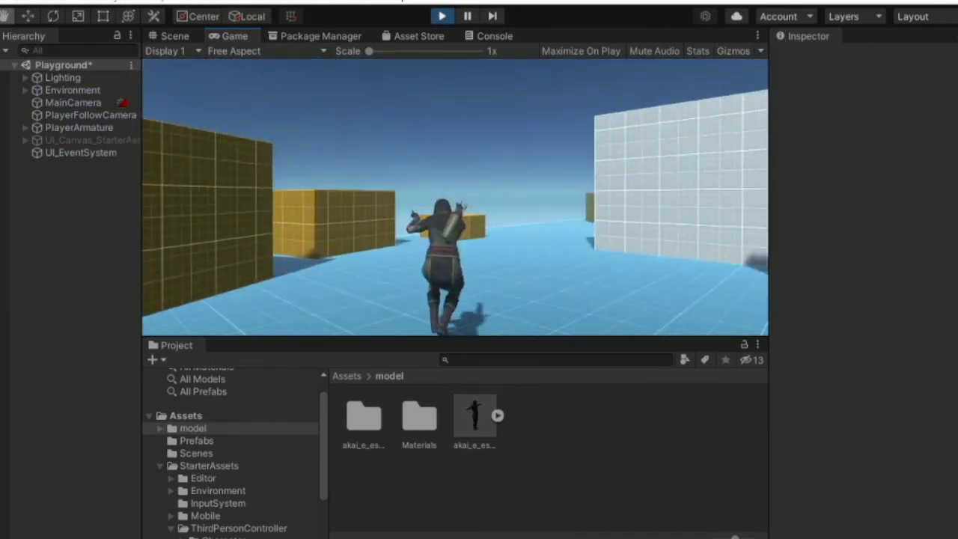
key(space)
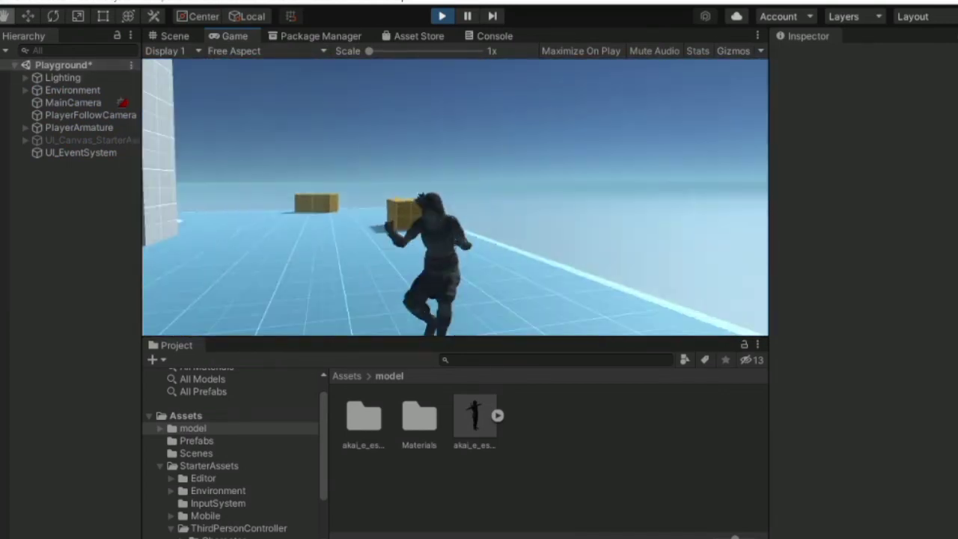